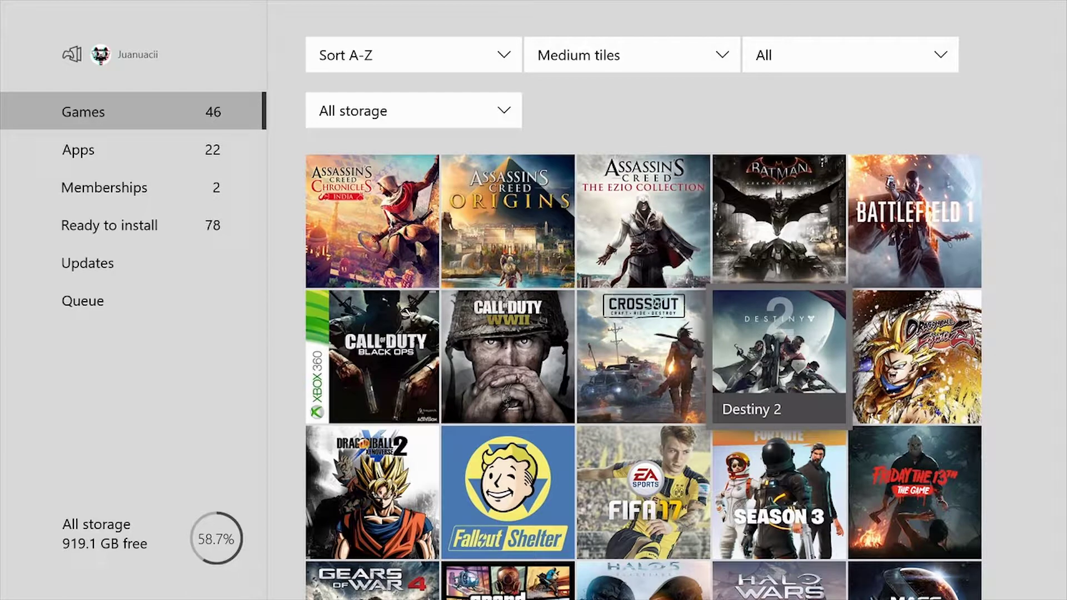
Move through the games grid from DRAGON BALL FighterZ past The Division to Watch Dogs 2
{"action": "key", "text": "Down"}
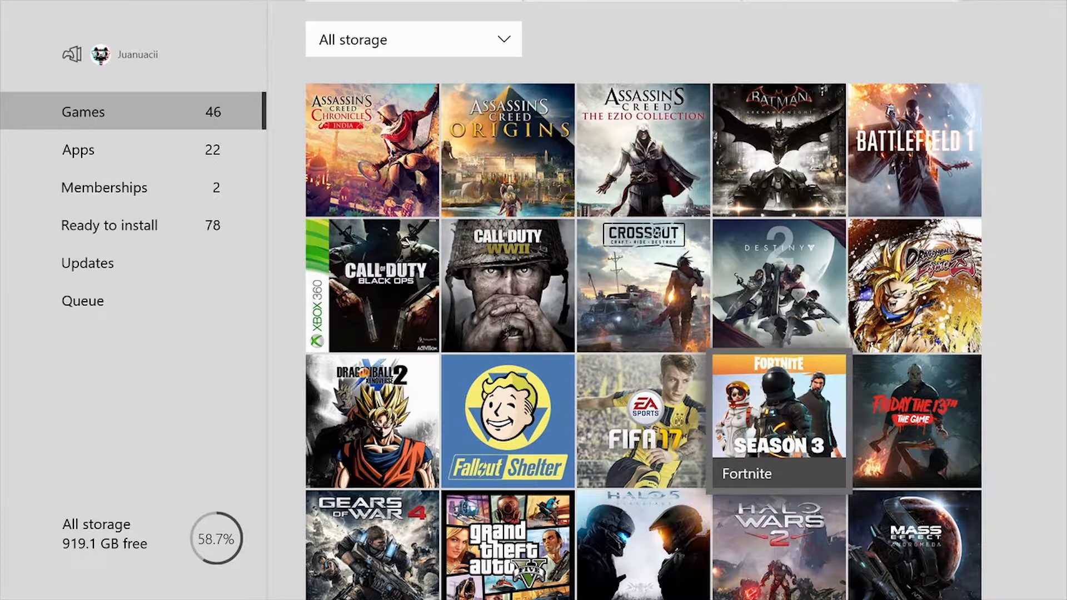
{"action": "key", "text": "Up"}
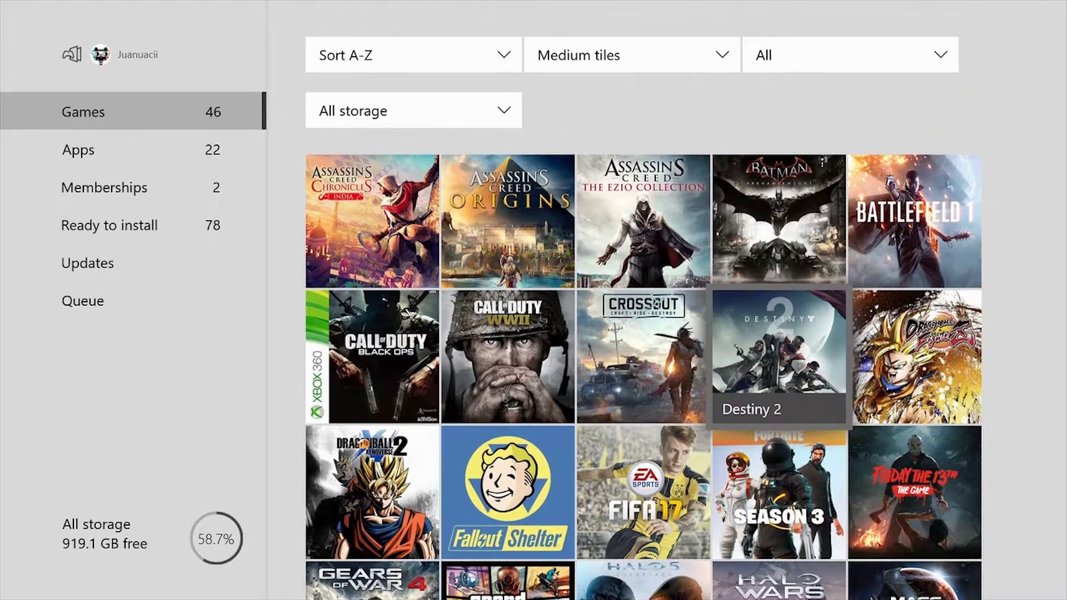
{"action": "key", "text": "Right"}
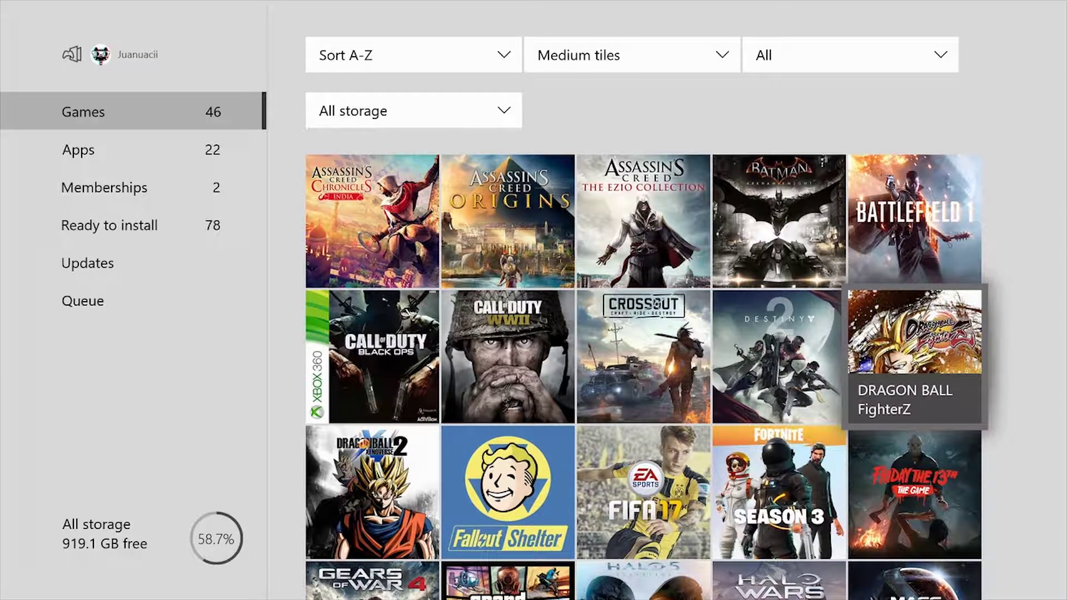
{"action": "key", "text": "Down"}
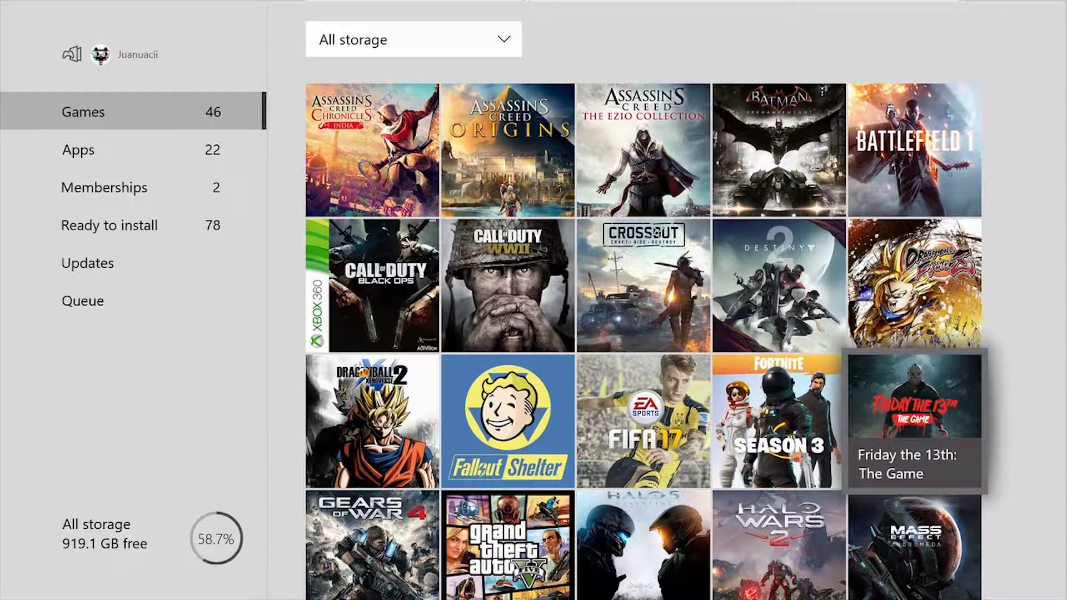
{"action": "key", "text": "Down"}
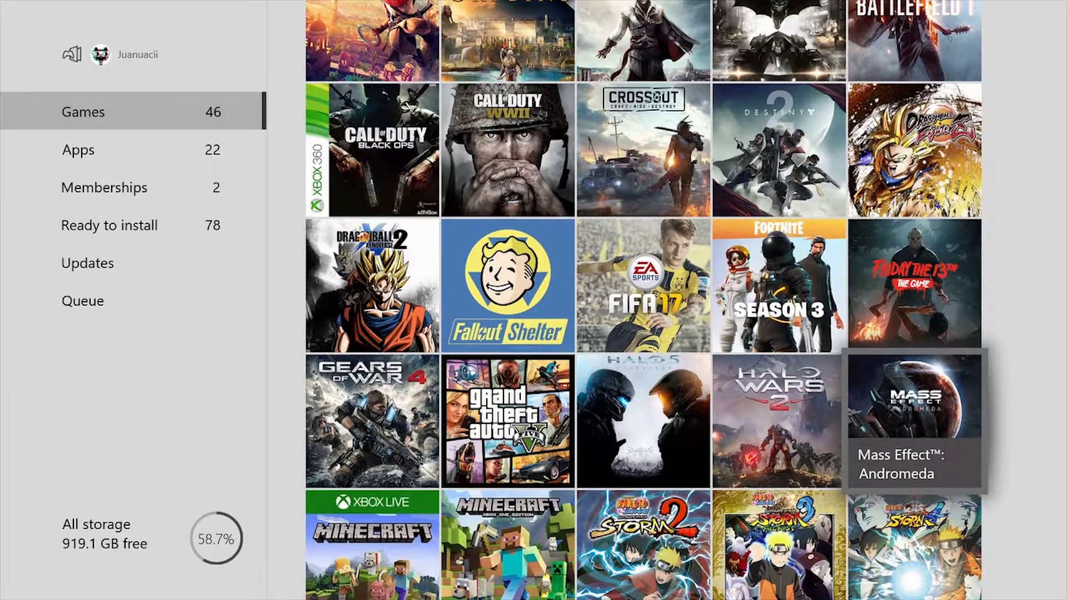
{"action": "key", "text": "Down"}
{"action": "key", "text": "Down"}
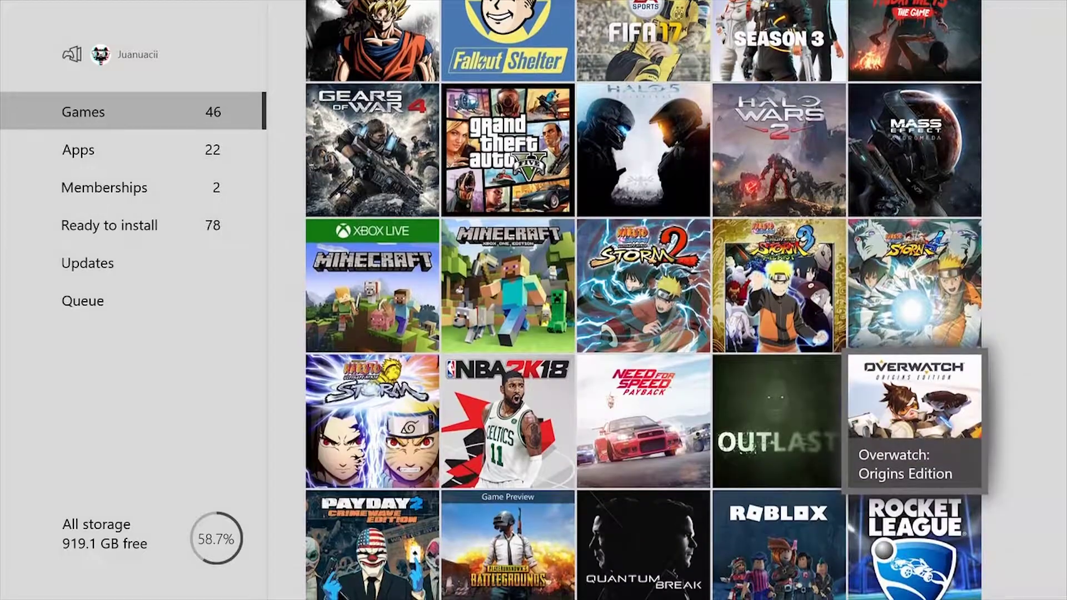
{"action": "key", "text": "Down"}
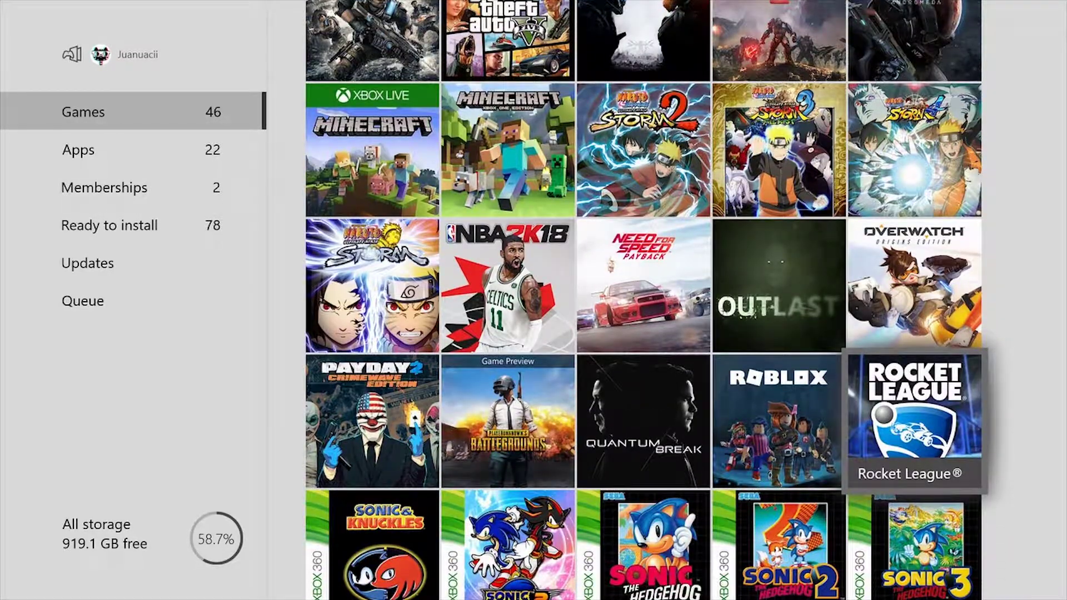
{"action": "key", "text": "Down"}
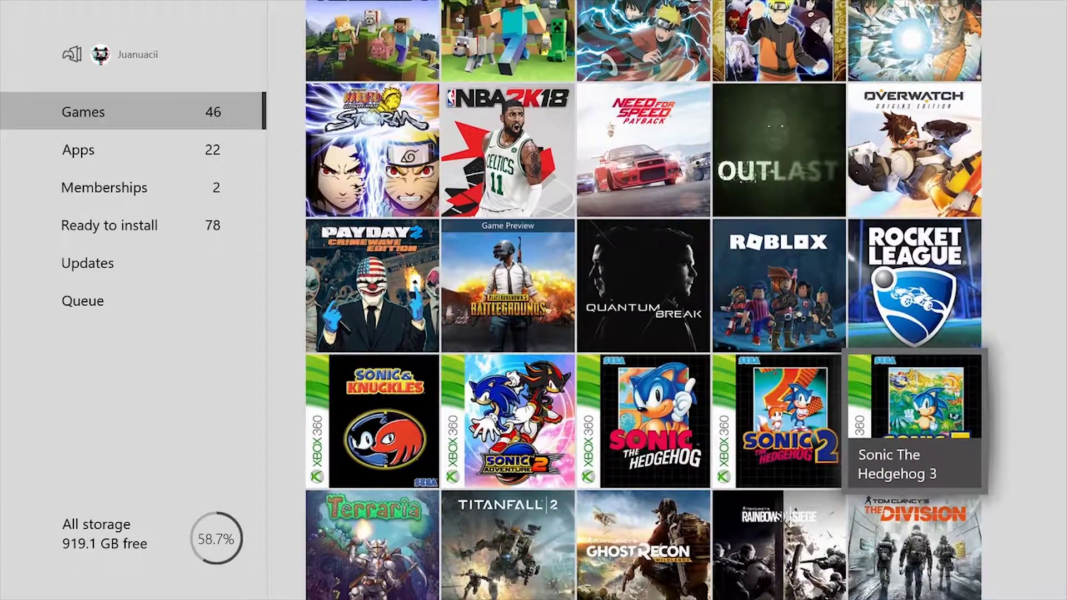
{"action": "key", "text": "Down"}
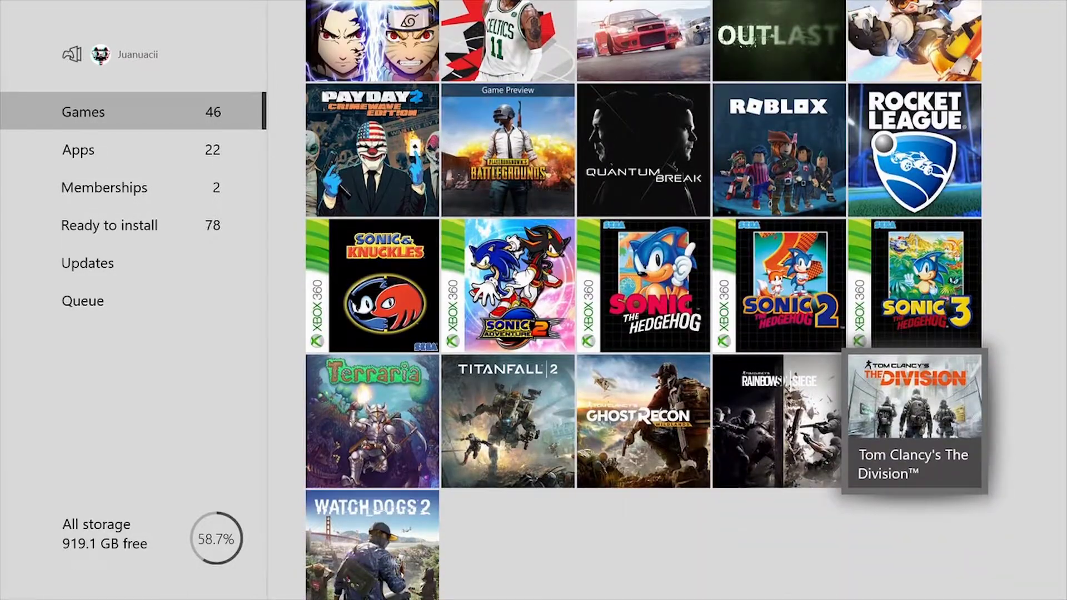
{"action": "key", "text": "Left"}
{"action": "key", "text": "Left"}
{"action": "key", "text": "Down"}
{"action": "key", "text": "Up"}
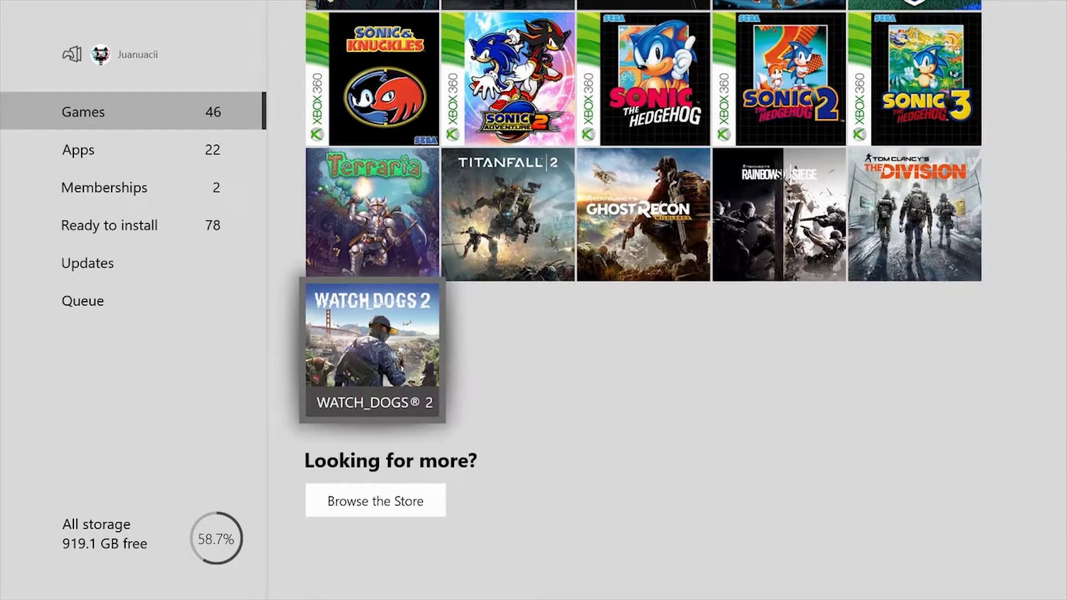